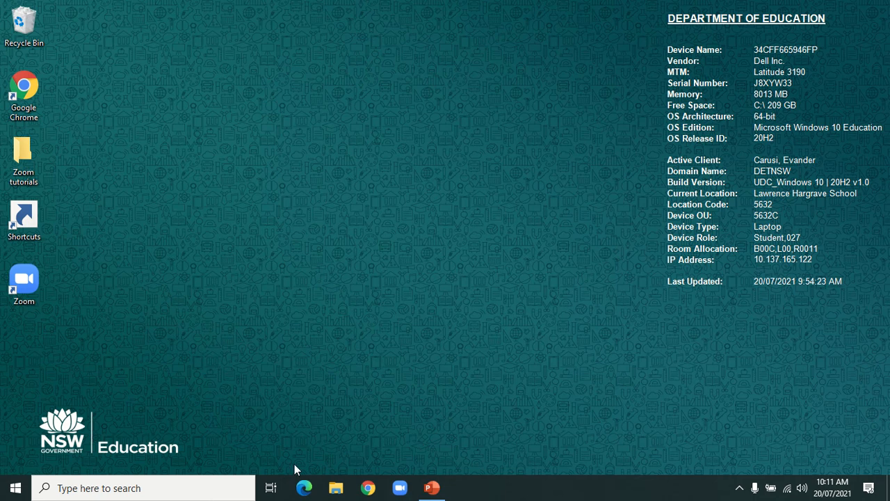
Step: Launch Chrome and run a Google search for 'student portal'
left_click(363, 490)
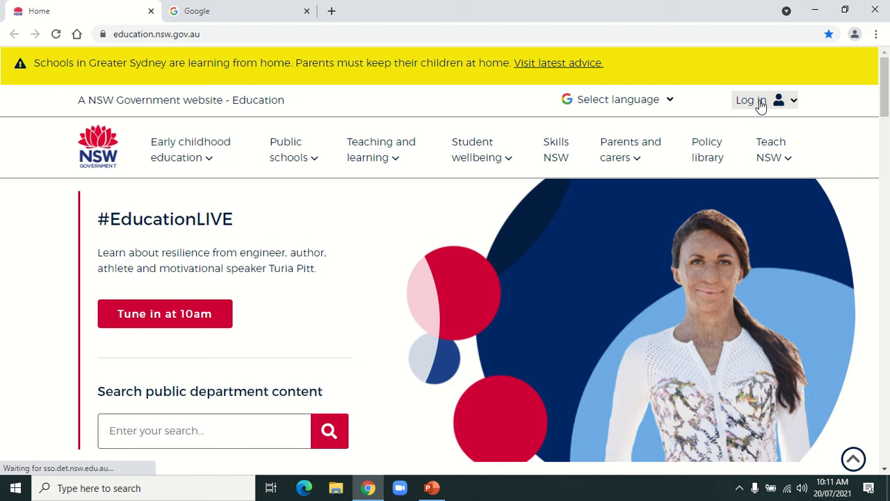
left_click(596, 33)
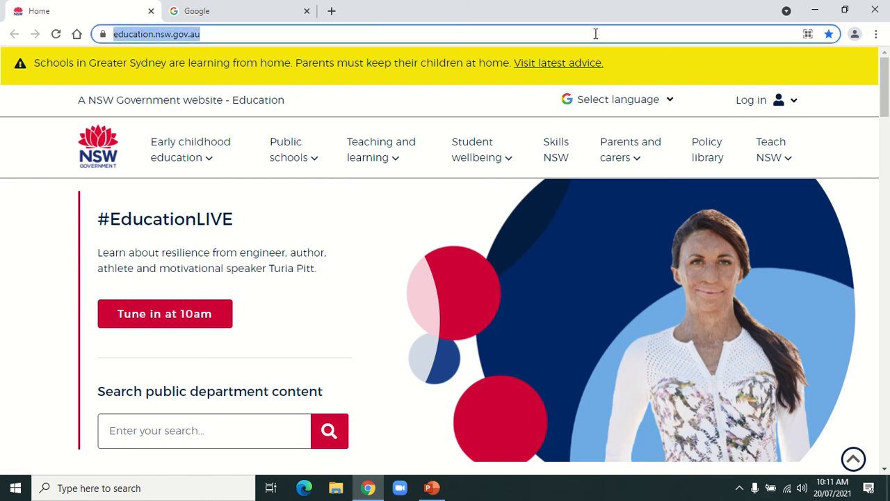
type("student ")
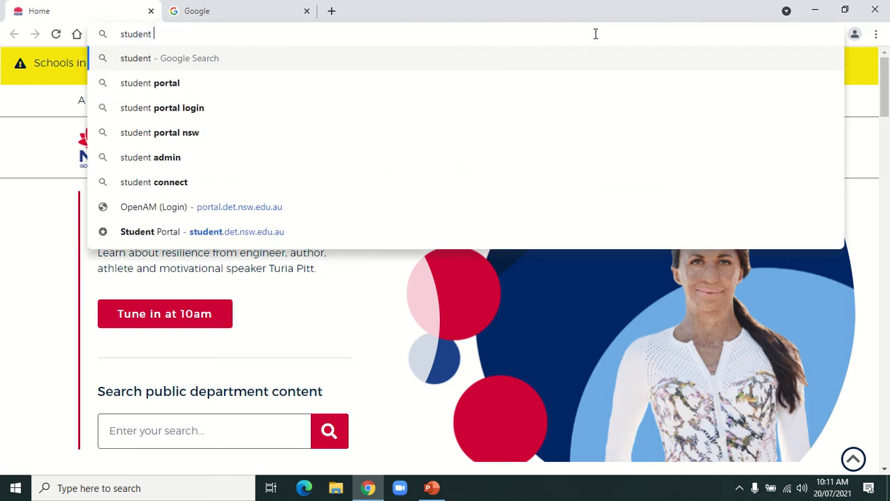
type("portal")
key("Return")
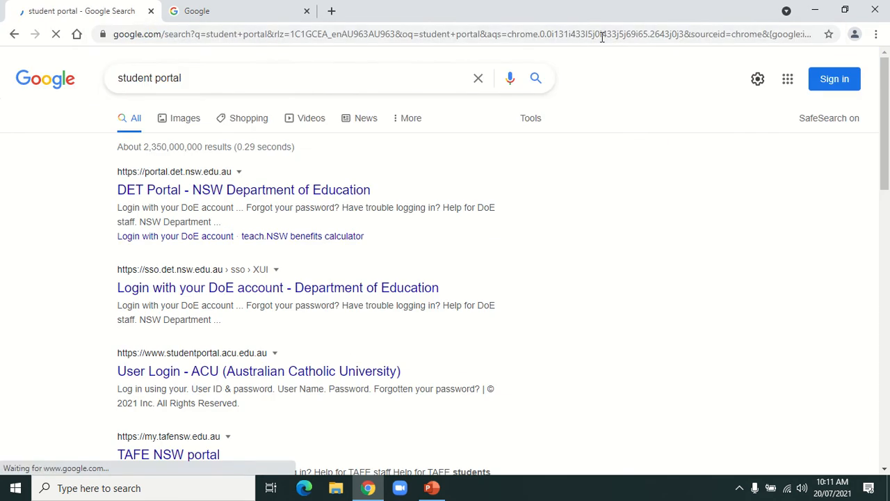
Step: Open the DET Portal result, dismiss the learning-at-home popup, and launch the GSuite tile
left_click(253, 192)
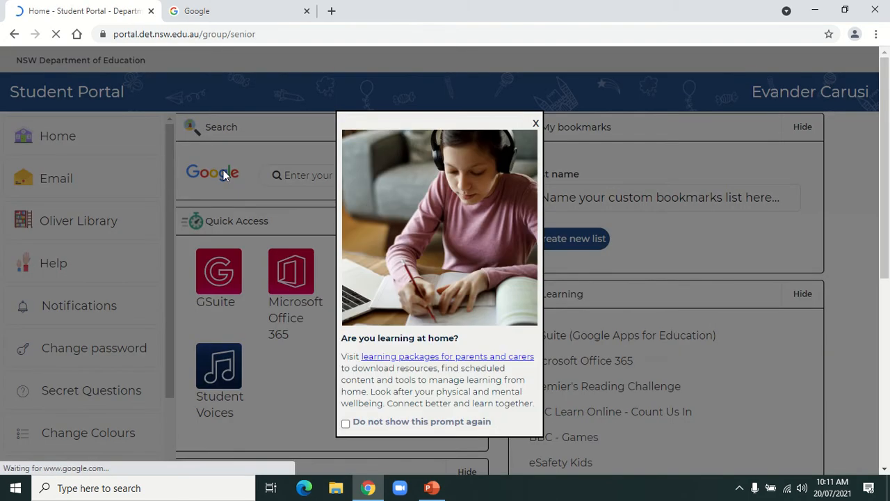
left_click(536, 124)
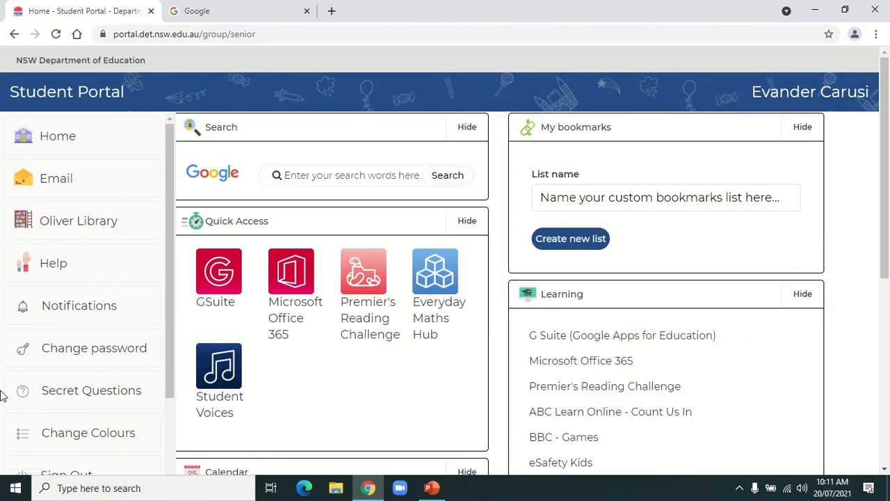
left_click(216, 303)
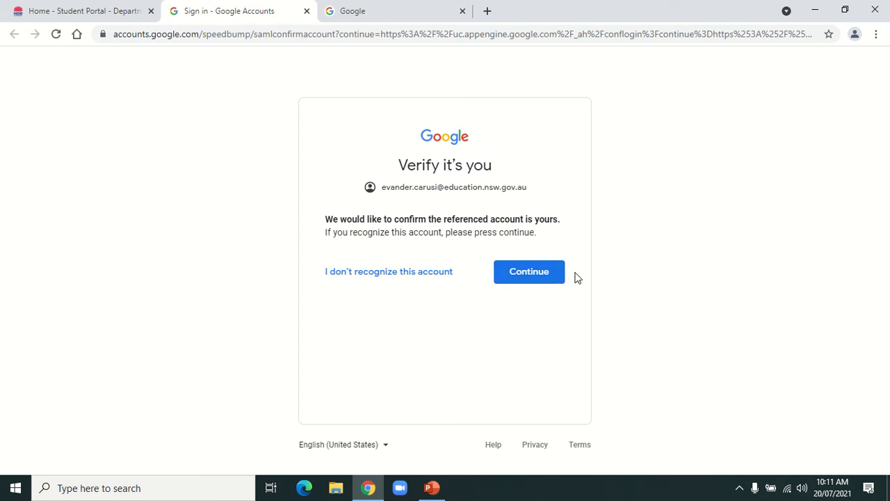
Step: Continue on the Verify it's you page, then open the Classroom tile
left_click(536, 280)
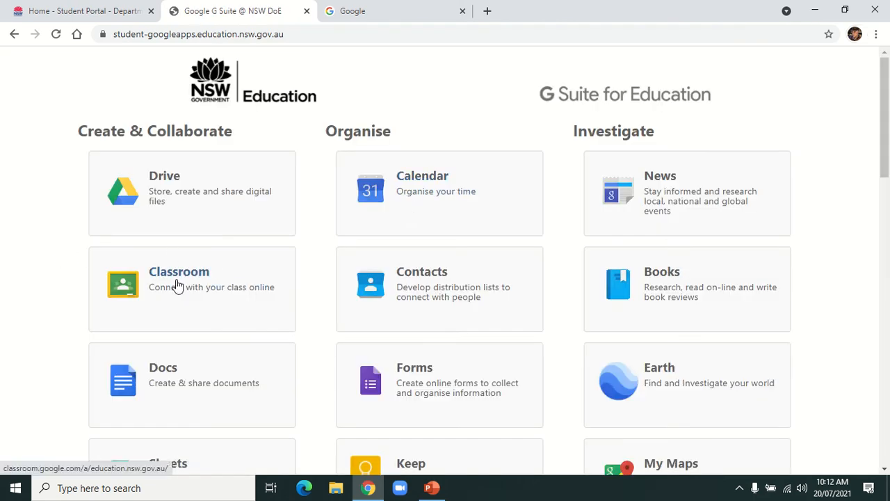
left_click(177, 285)
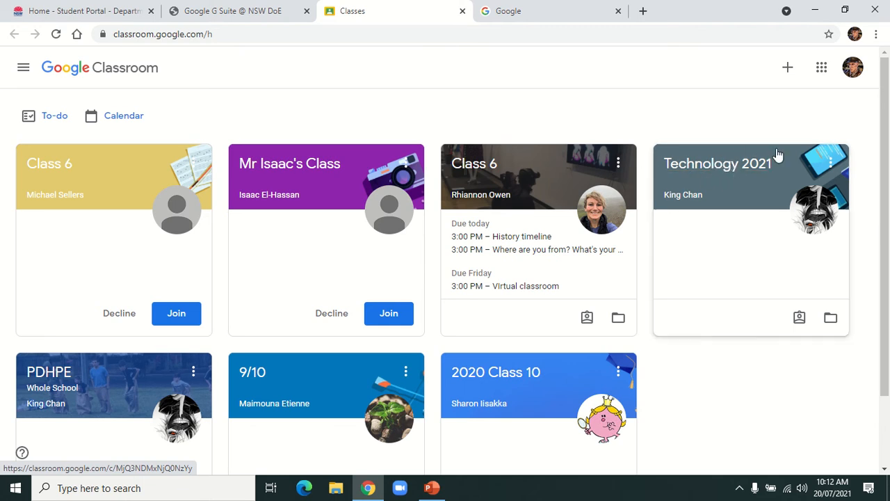
Step: Open the Technology 2021 class and scroll to the Join Zoom Meeting post
scroll(717, 175, "down", 1)
scroll(725, 171, "up", 1)
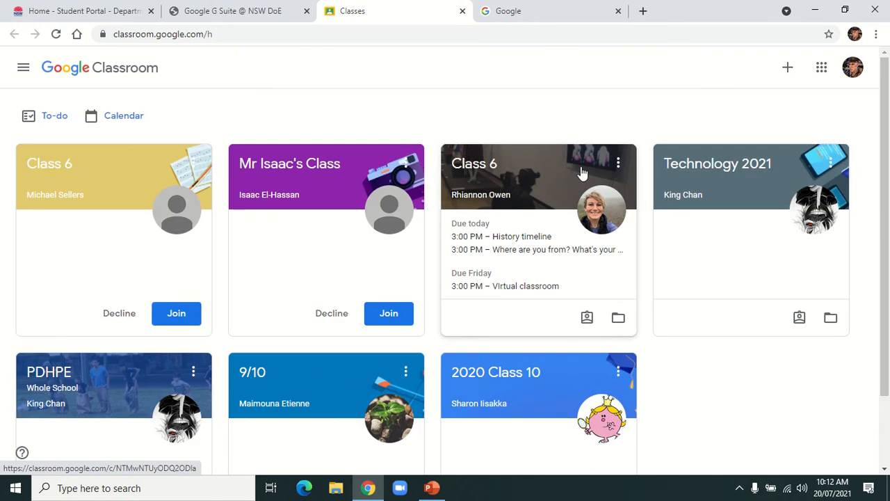
scroll(529, 179, "down", 1)
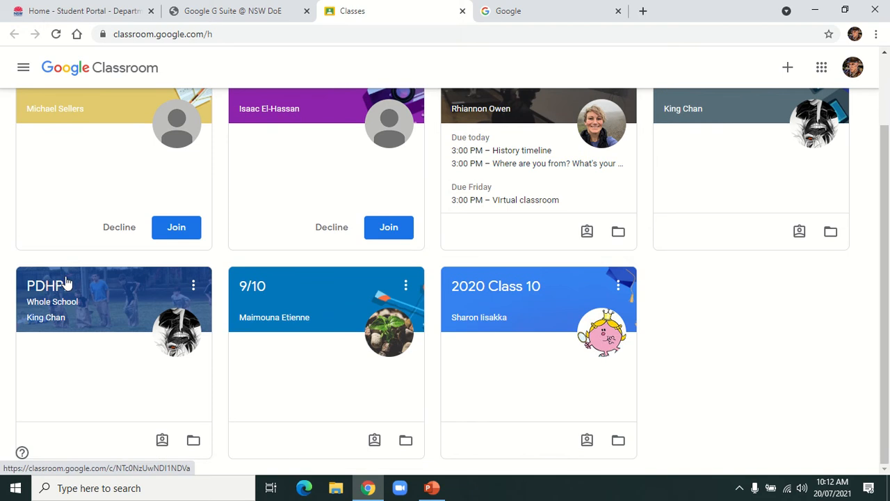
scroll(132, 279, "up", 1)
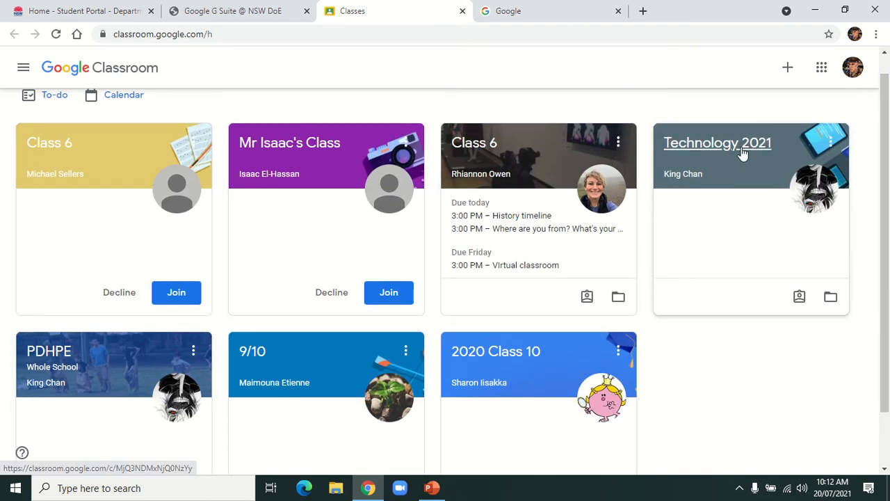
left_click(697, 144)
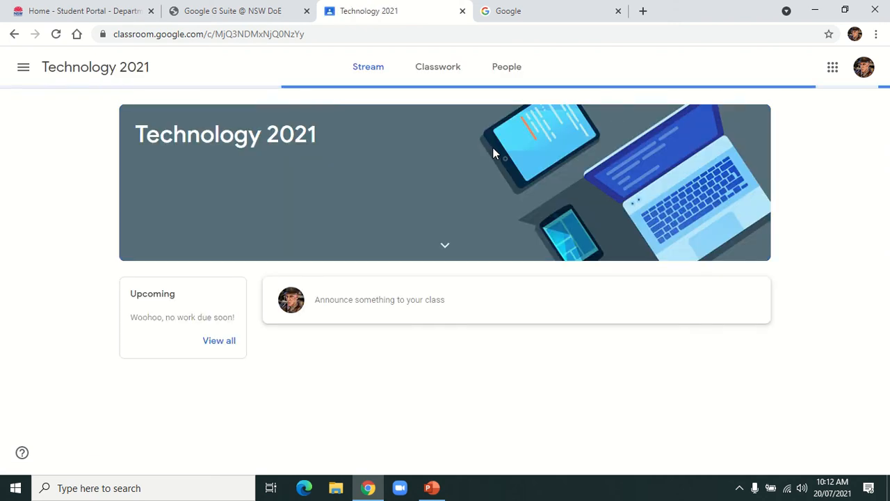
scroll(459, 223, "down", 2)
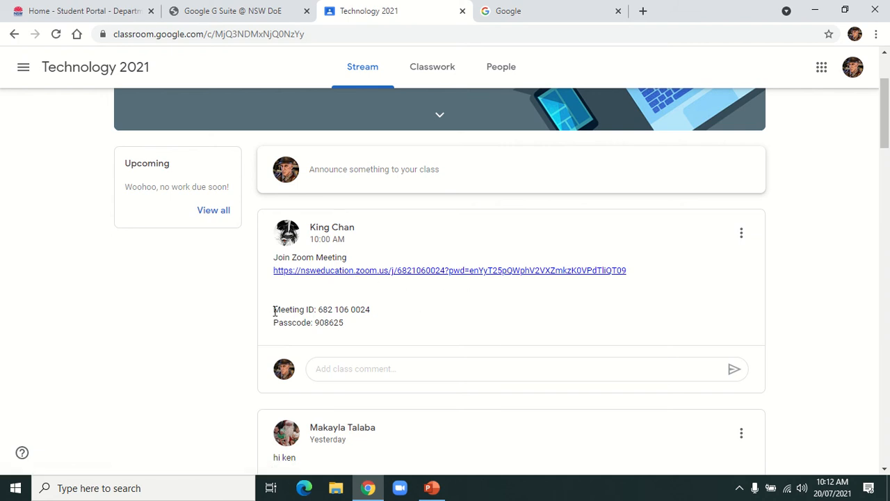
Step: Highlight the post's meeting ID and passcode lines and numbers to read them
left_click_drag(274, 311, 368, 328)
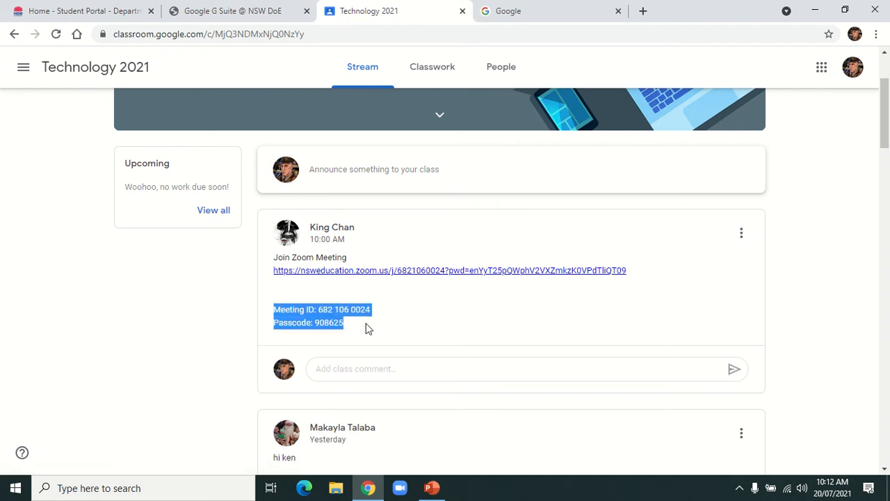
left_click(275, 310)
left_click_drag(274, 307, 318, 310)
left_click(377, 314)
left_click(333, 314)
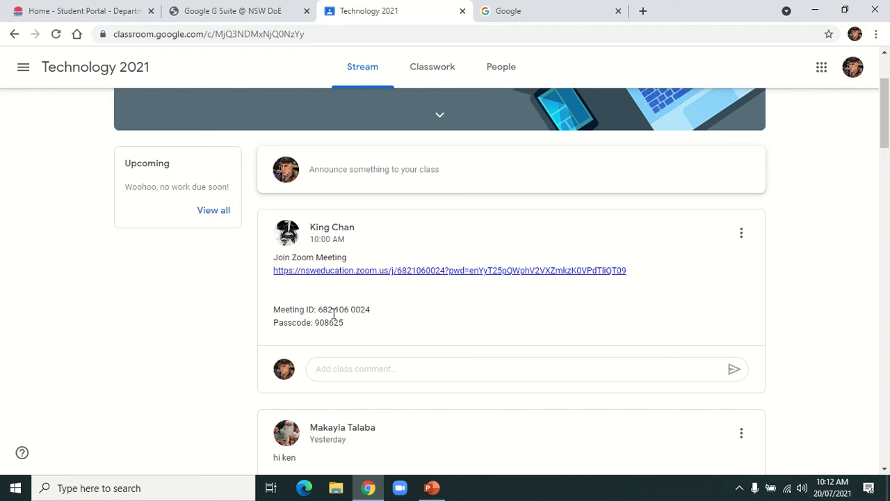
left_click_drag(269, 329, 355, 324)
left_click(351, 329)
left_click_drag(319, 309, 378, 312)
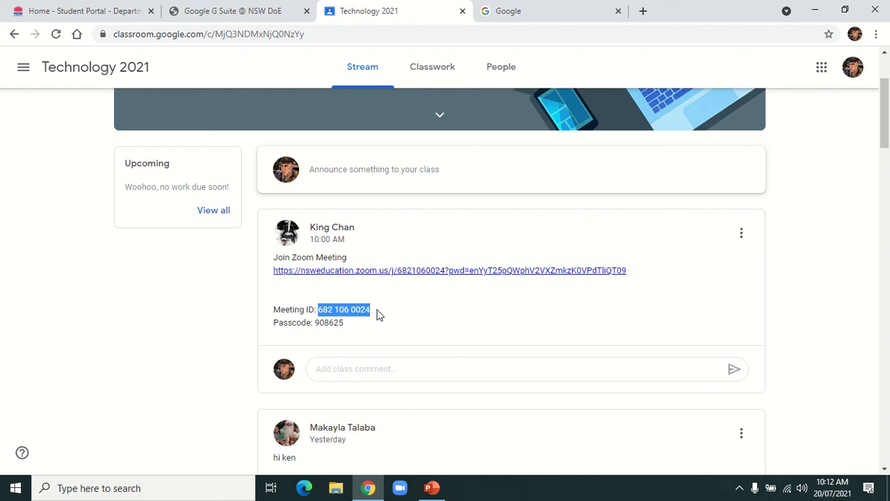
left_click(345, 326)
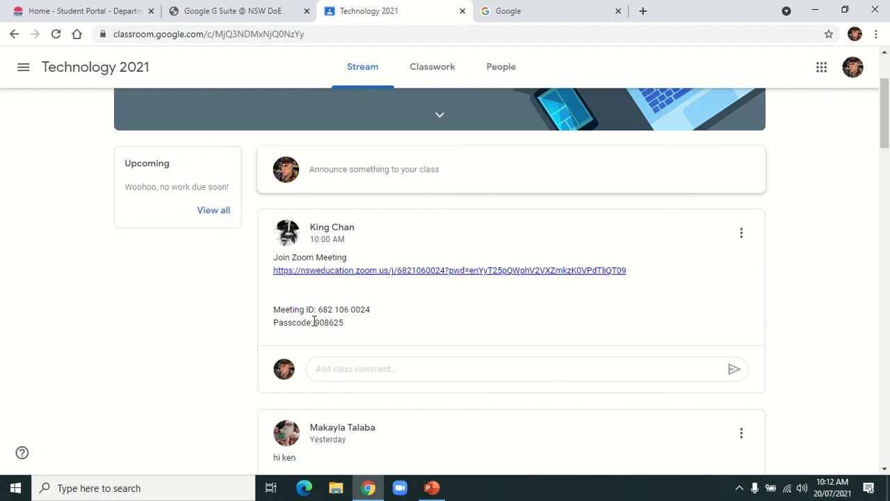
left_click_drag(314, 321, 384, 315)
left_click(335, 307)
left_click(389, 318)
left_click_drag(313, 322, 354, 325)
left_click(335, 306)
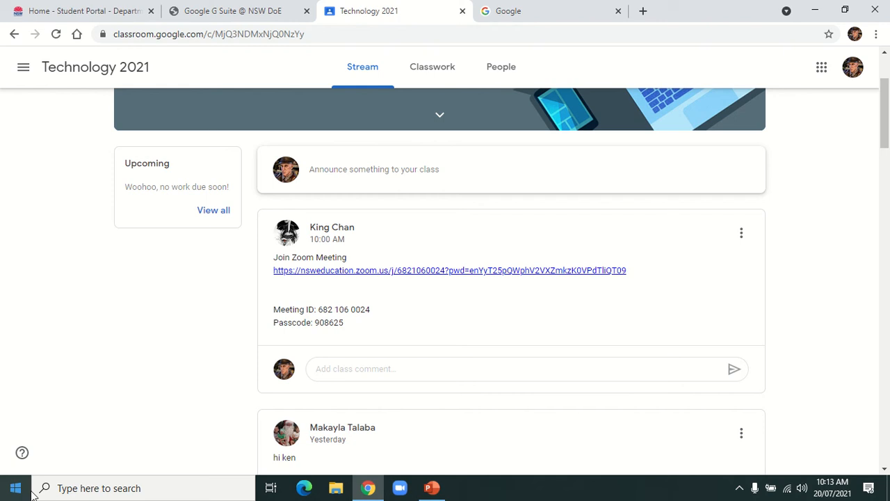
Step: Find Zoom through the taskbar search and launch the app
left_click(135, 487)
type("zoom")
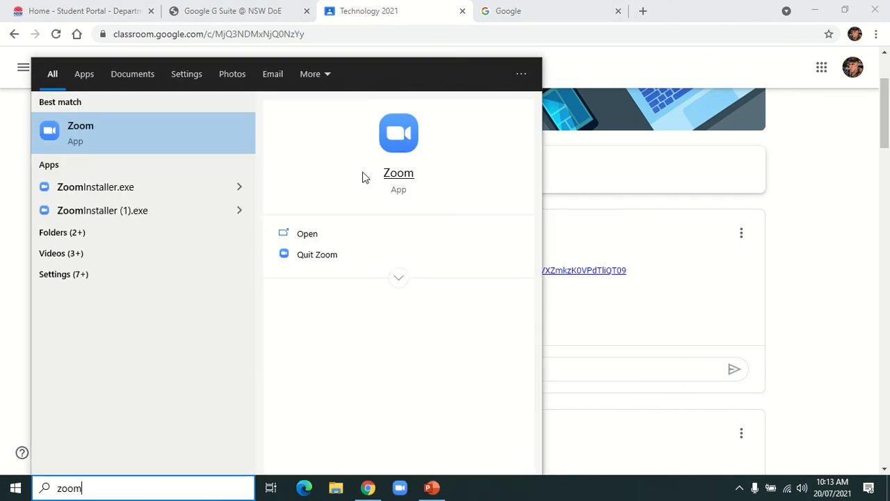
left_click(69, 139)
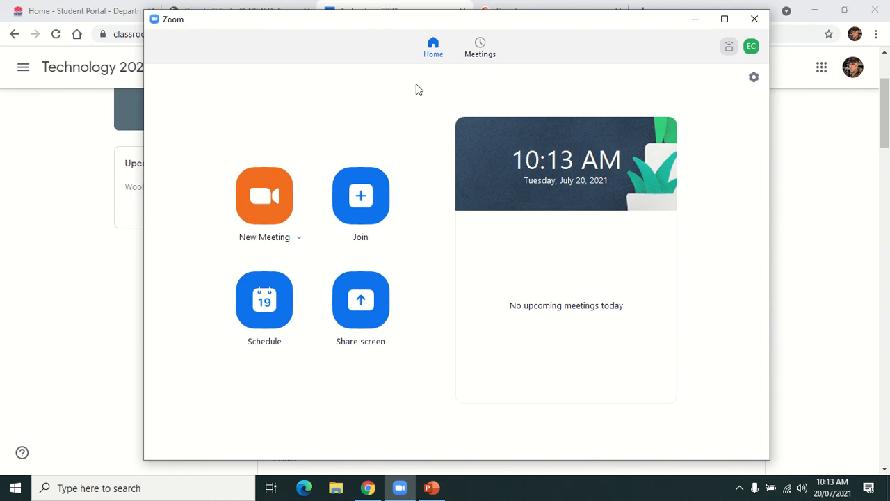
Step: Check the signed-in school account in the avatar dropdown
left_click(753, 47)
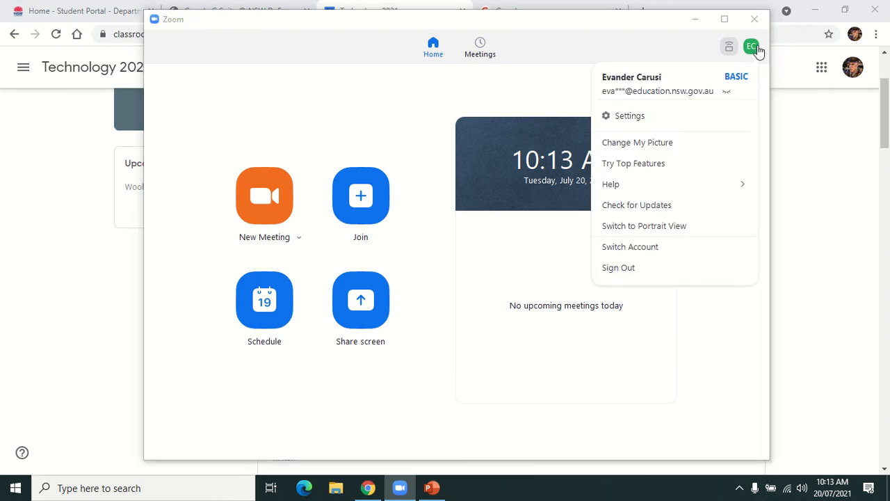
left_click(545, 91)
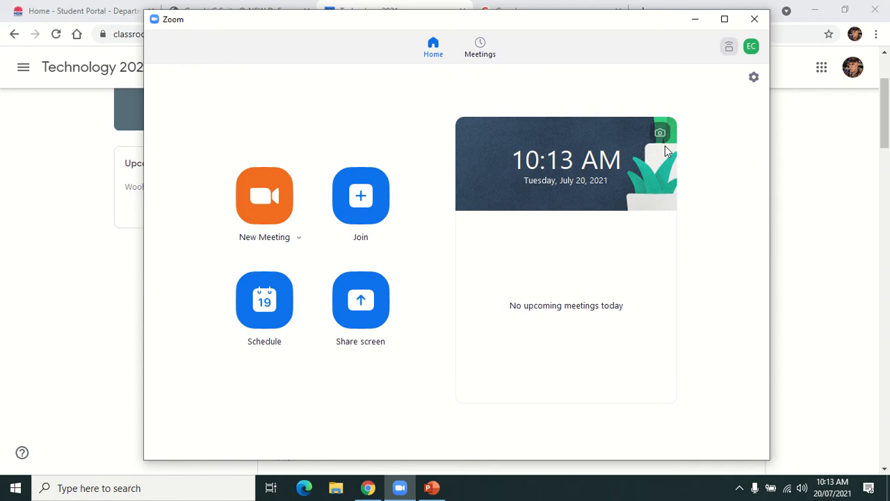
left_click(753, 48)
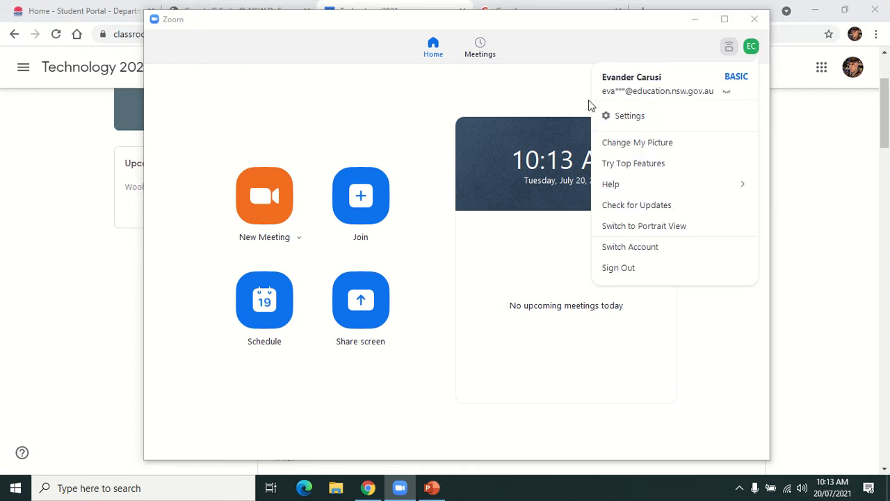
left_click(468, 104)
left_click(752, 50)
left_click(391, 125)
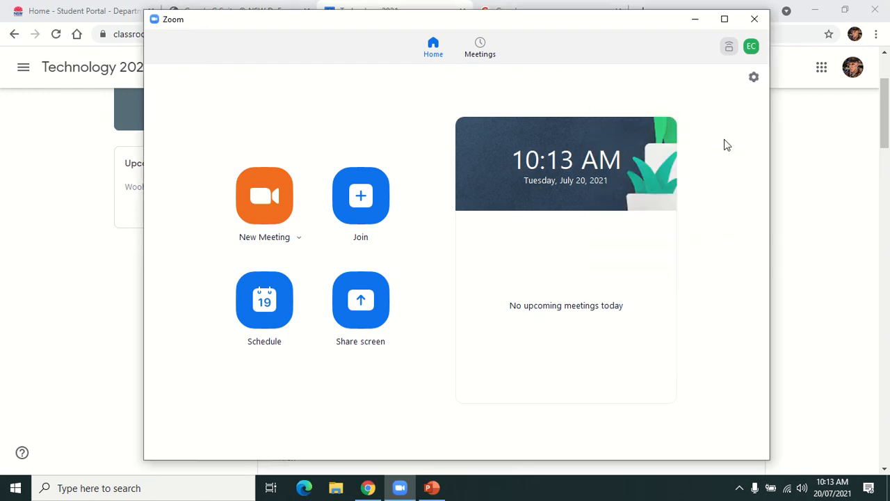
Step: Start Join a Meeting and place the join form beside the Classroom post
left_click(361, 217)
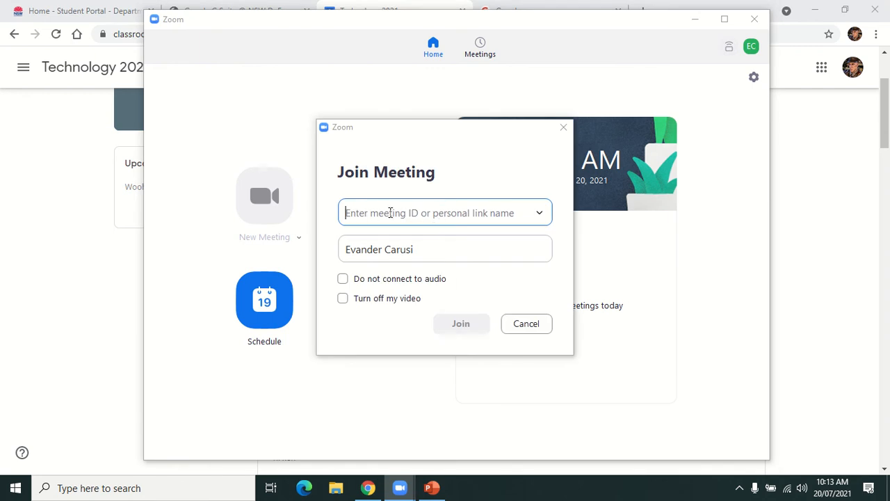
left_click_drag(540, 22, 668, 32)
left_click(684, 8)
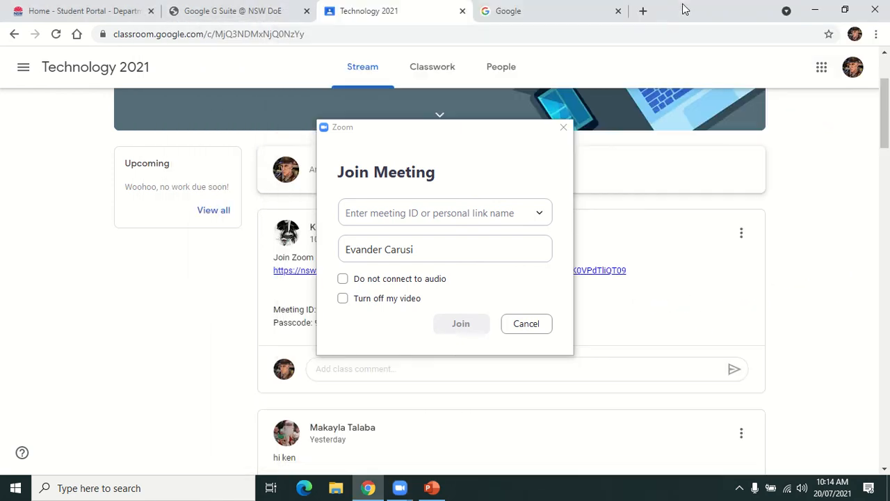
left_click_drag(487, 132, 629, 131)
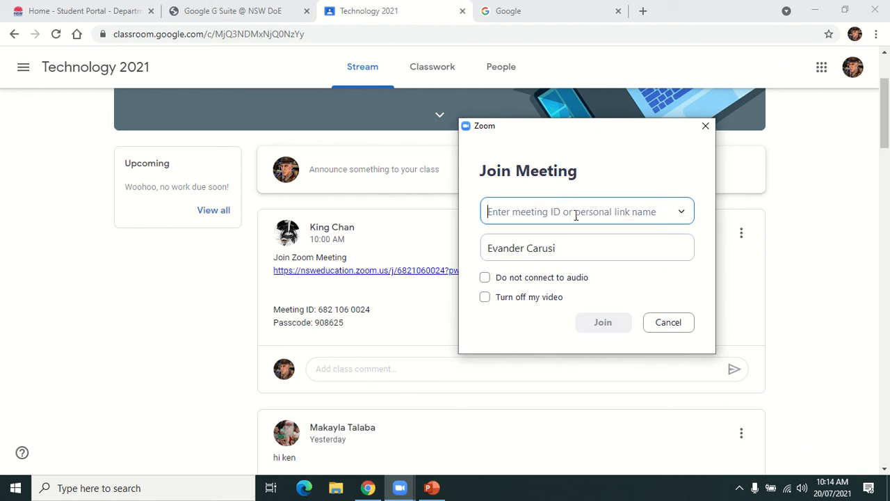
type("682 106")
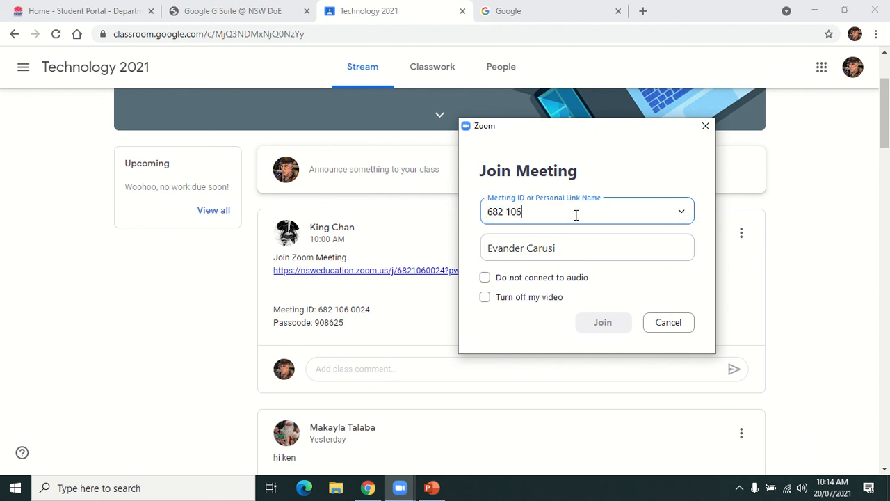
type("24")
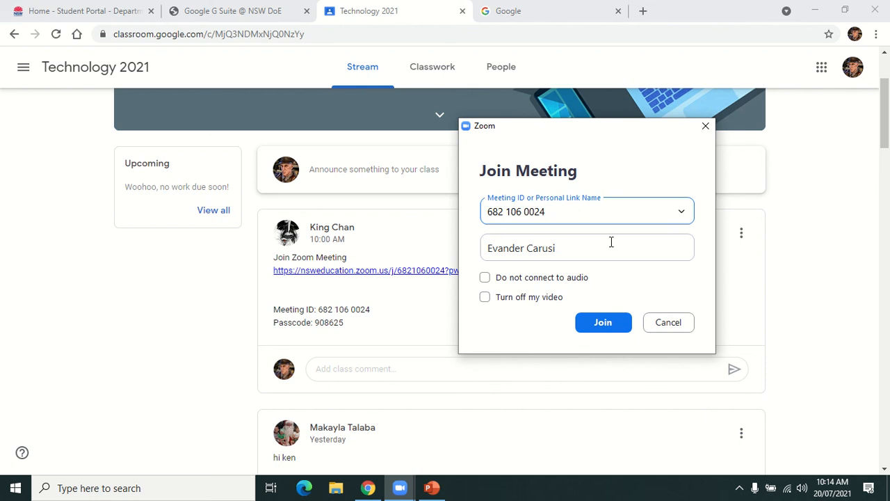
left_click(674, 252)
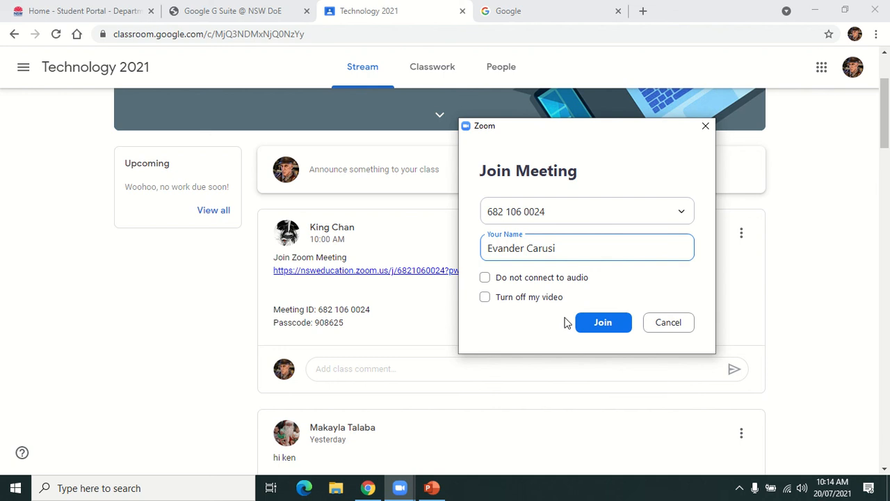
left_click(601, 326)
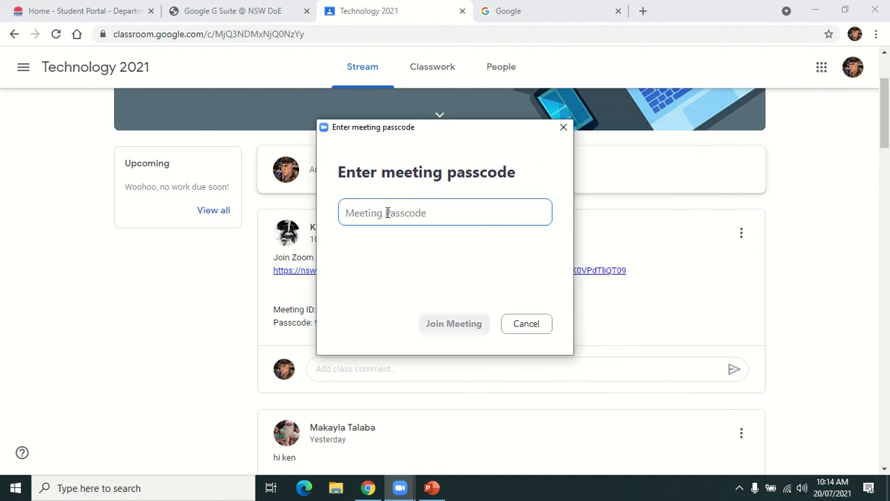
left_click_drag(447, 137, 620, 141)
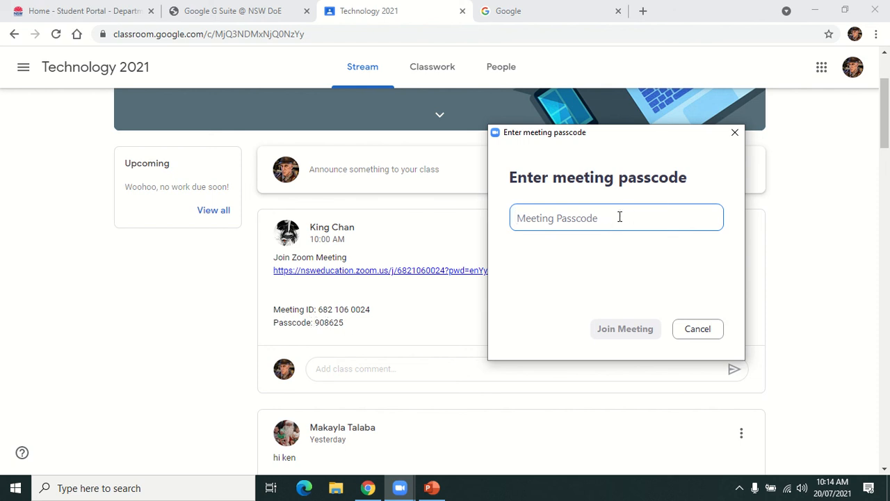
type("9")
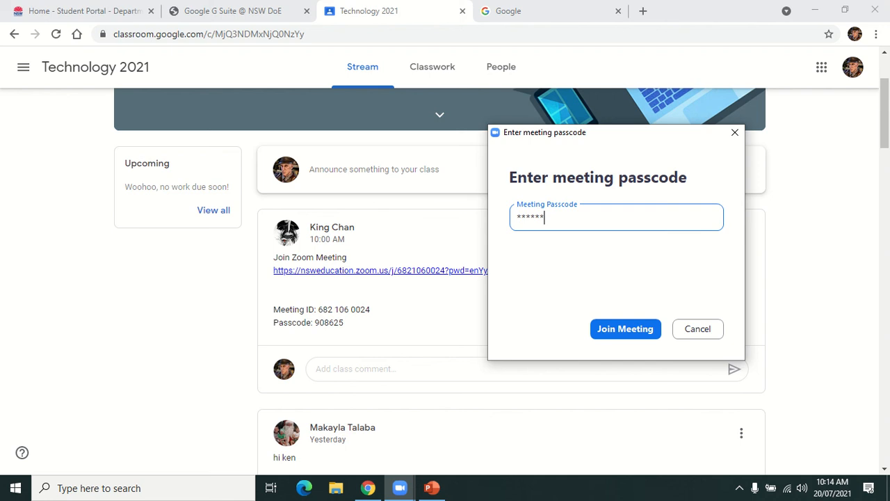
left_click(625, 329)
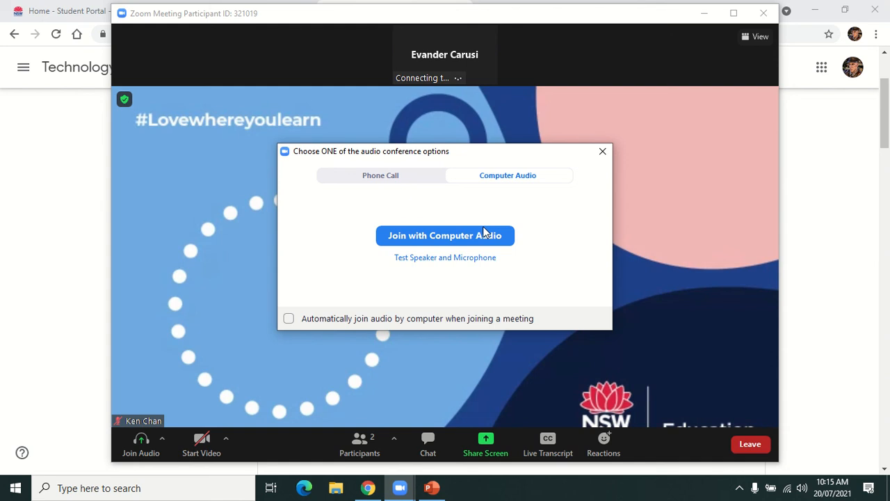
Step: Choose Join with Computer Audio, then shift the meeting window slightly left
left_click_drag(525, 160, 709, 159)
left_click_drag(611, 150, 589, 144)
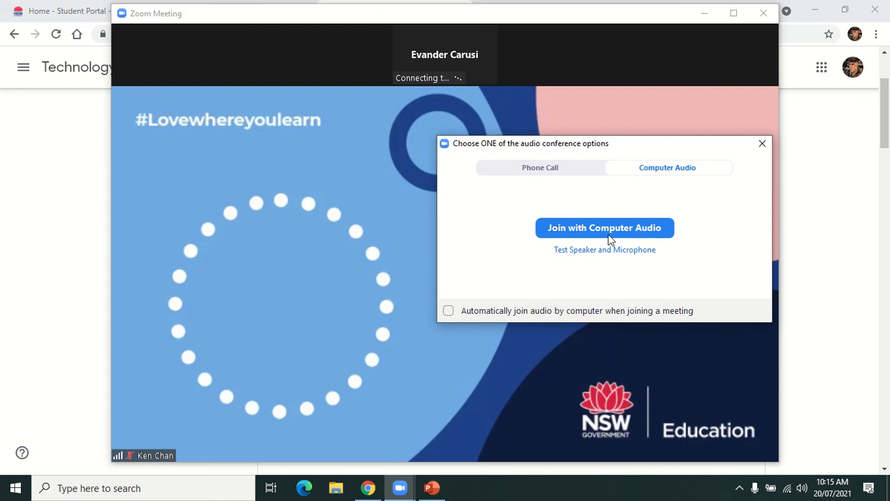
left_click(607, 231)
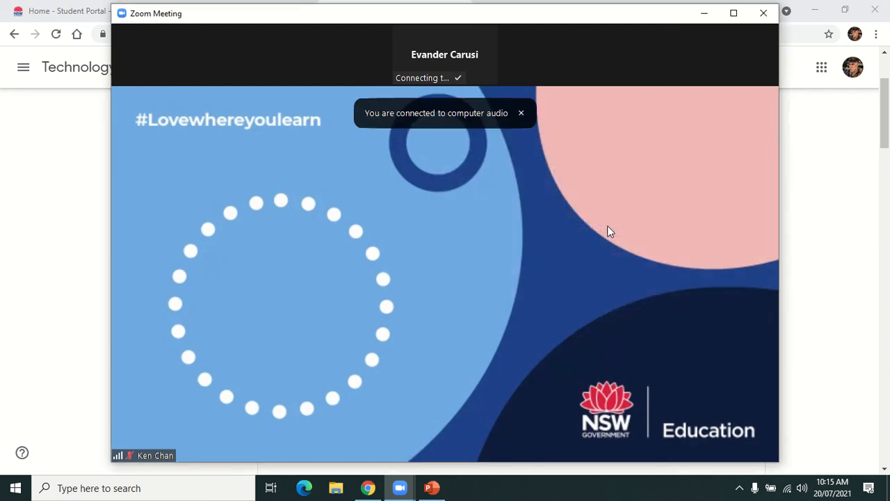
mouse_move(603, 230)
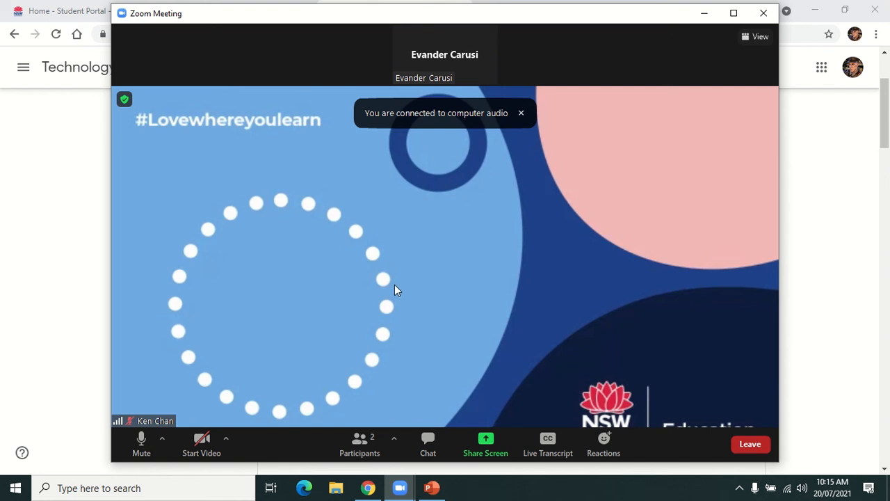
left_click_drag(542, 21, 523, 21)
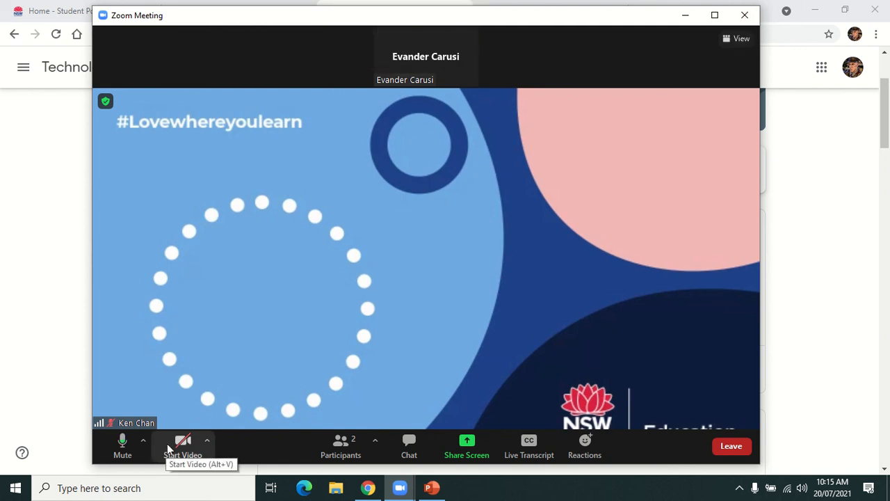
Step: Mute the microphone and start the camera video from the toolbar
left_click(122, 445)
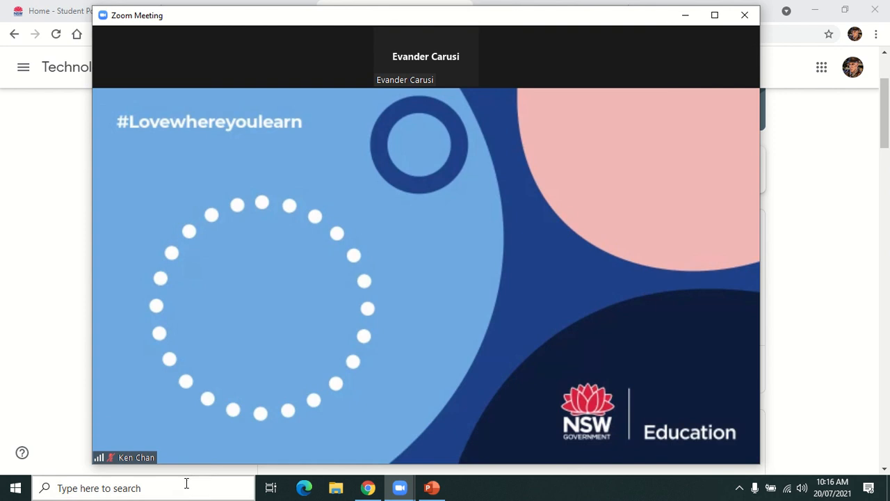
mouse_move(115, 443)
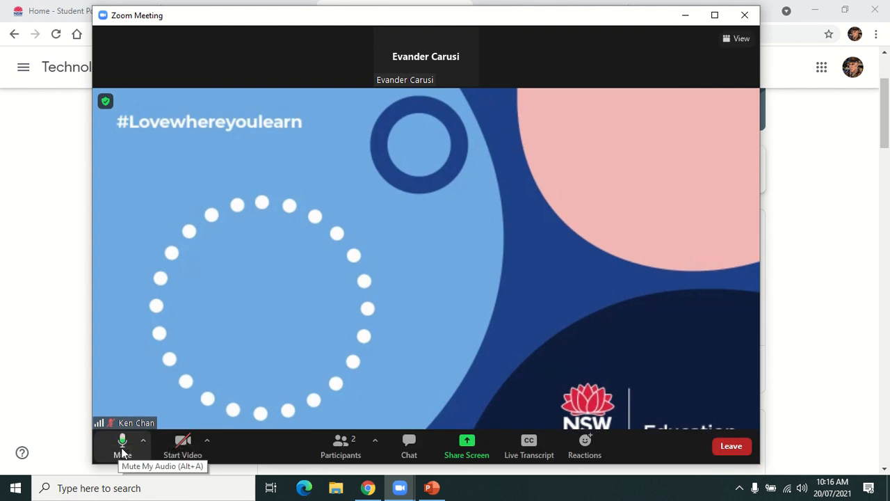
left_click(123, 445)
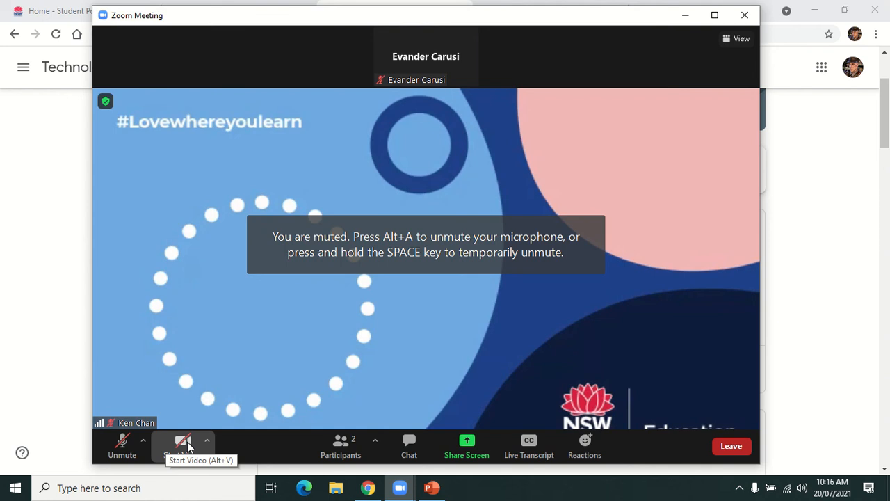
left_click(185, 444)
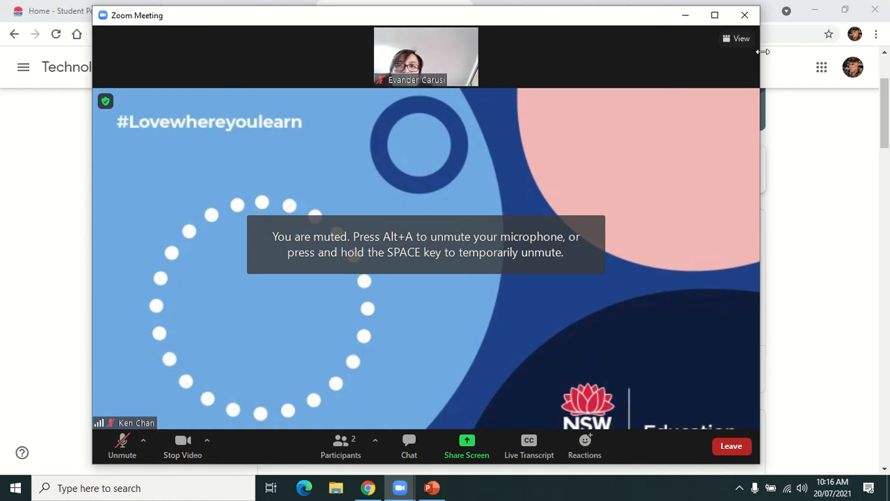
mouse_move(410, 58)
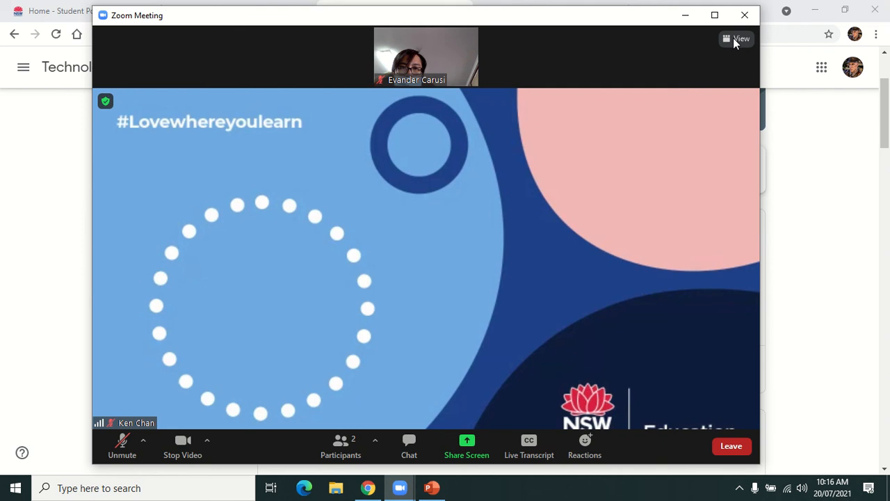
Step: Maximize the meeting window and switch the view to Gallery layout
left_click_drag(647, 25, 640, 4)
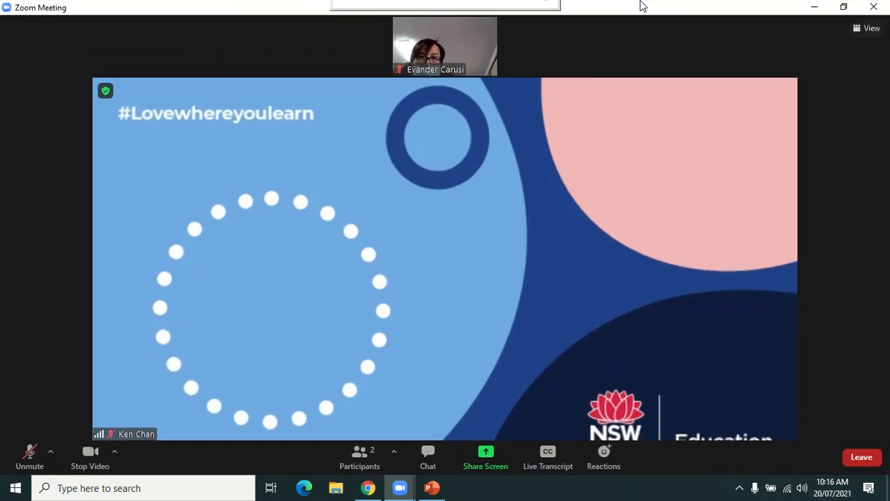
left_click(867, 29)
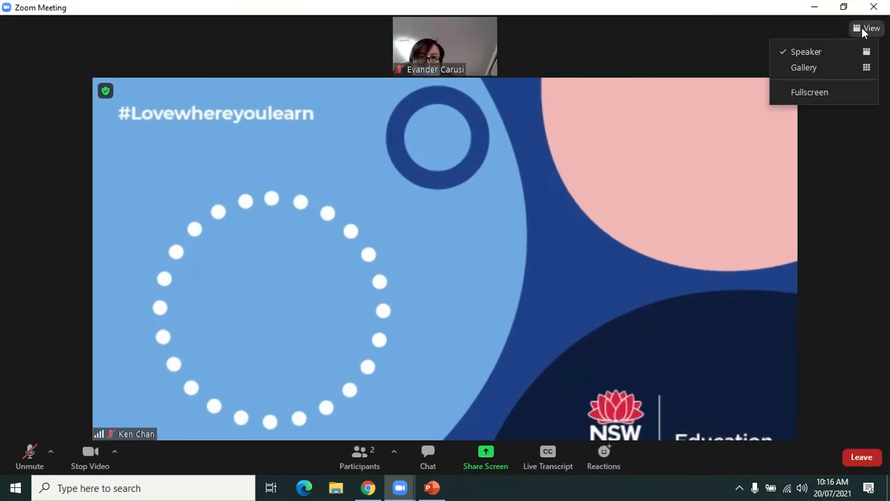
left_click(807, 67)
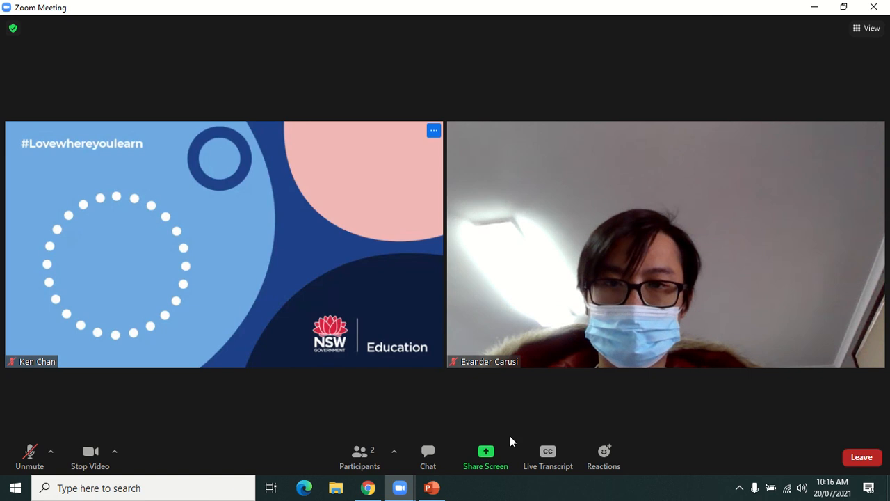
left_click(872, 28)
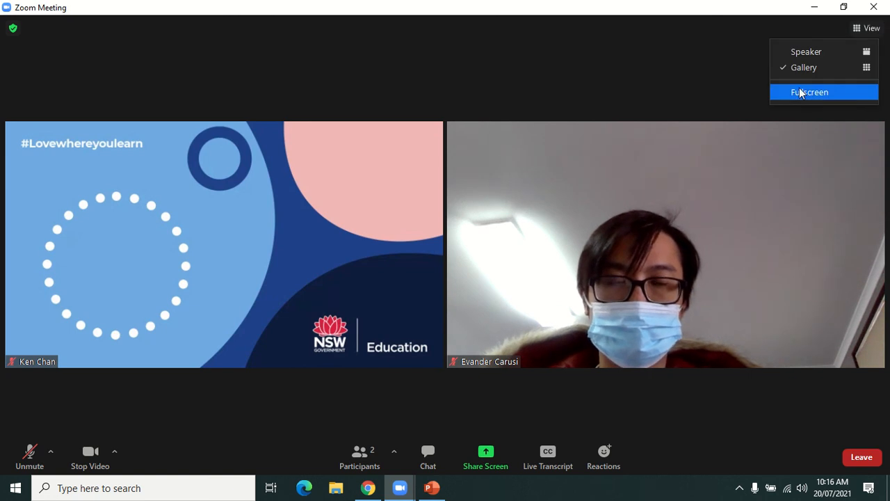
left_click(580, 417)
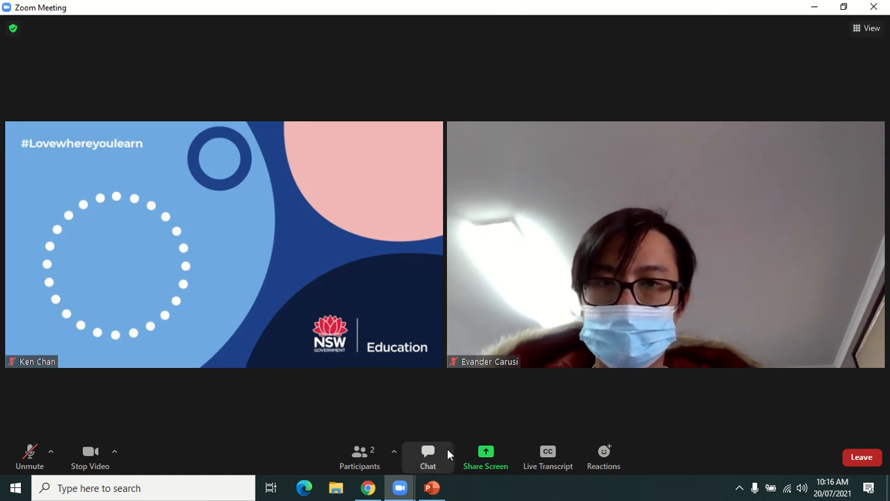
left_click(360, 459)
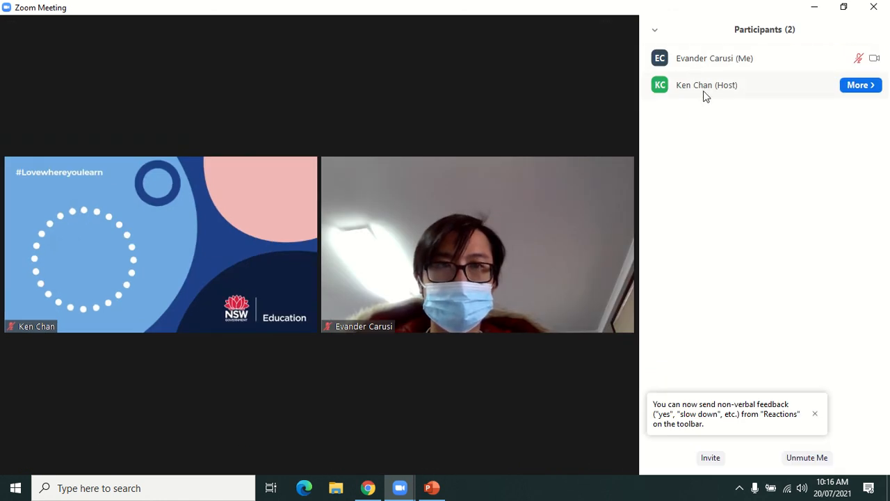
left_click(655, 32)
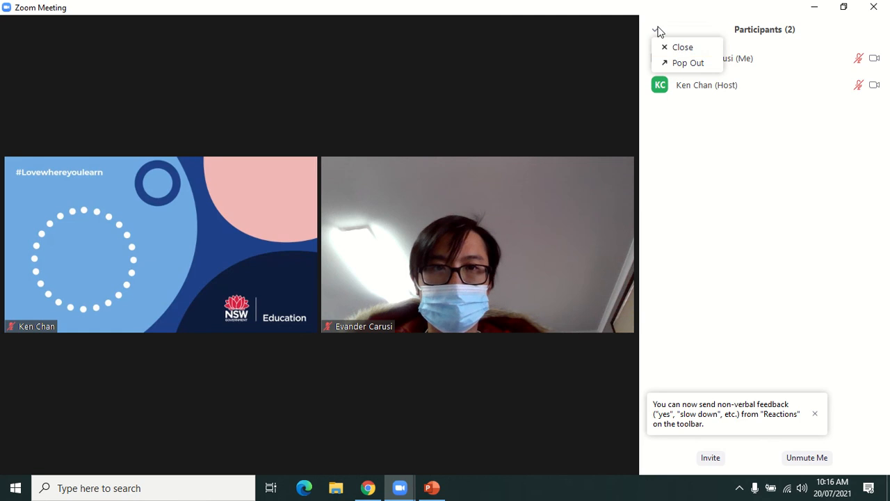
left_click(681, 47)
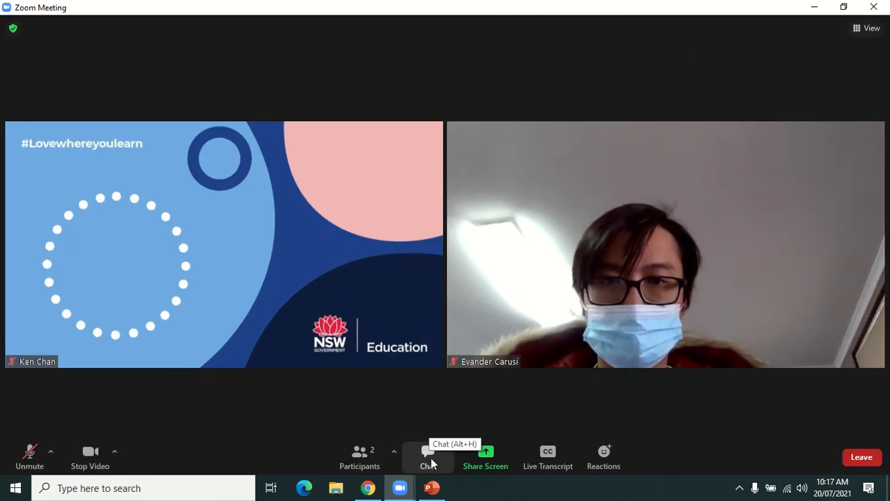
left_click(430, 457)
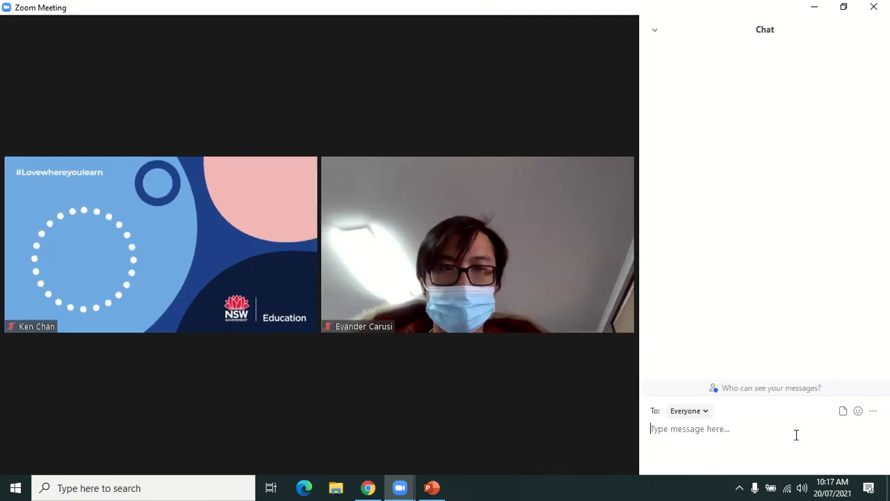
left_click(655, 31)
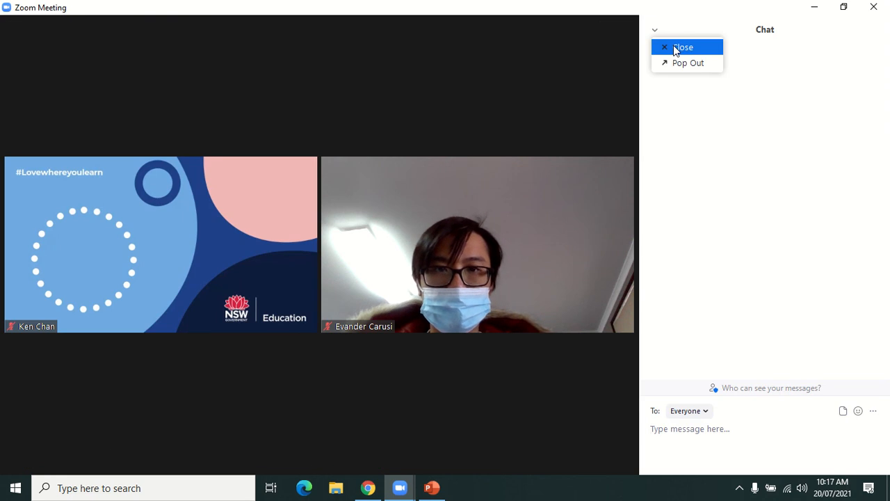
left_click(675, 51)
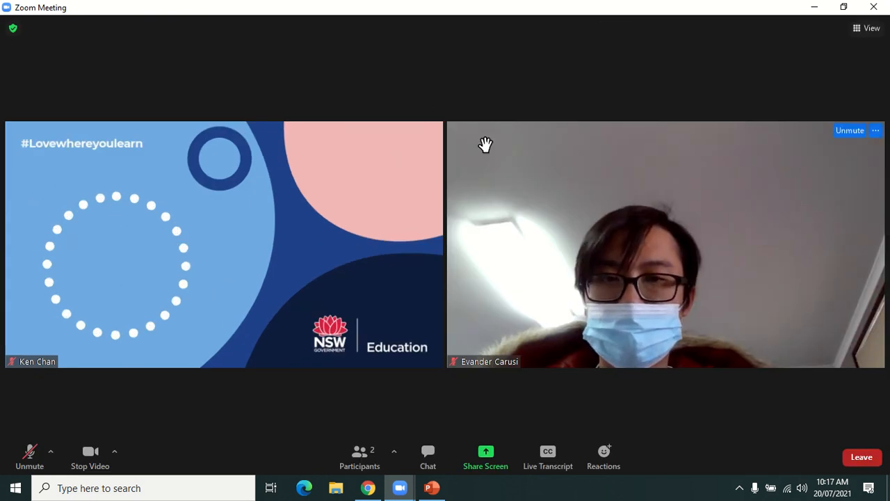
Step: Switch the meeting view back to Speaker layout, then bring up the Leave meeting confirmation
left_click(862, 29)
left_click(831, 52)
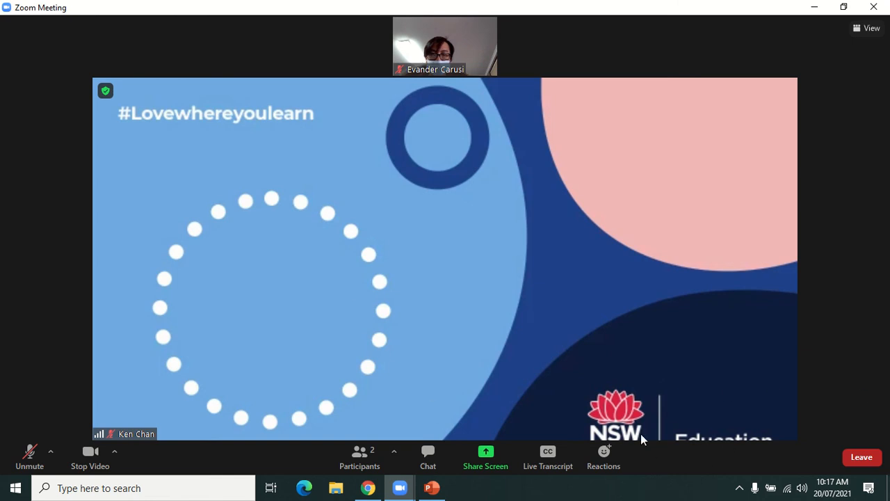
left_click(863, 459)
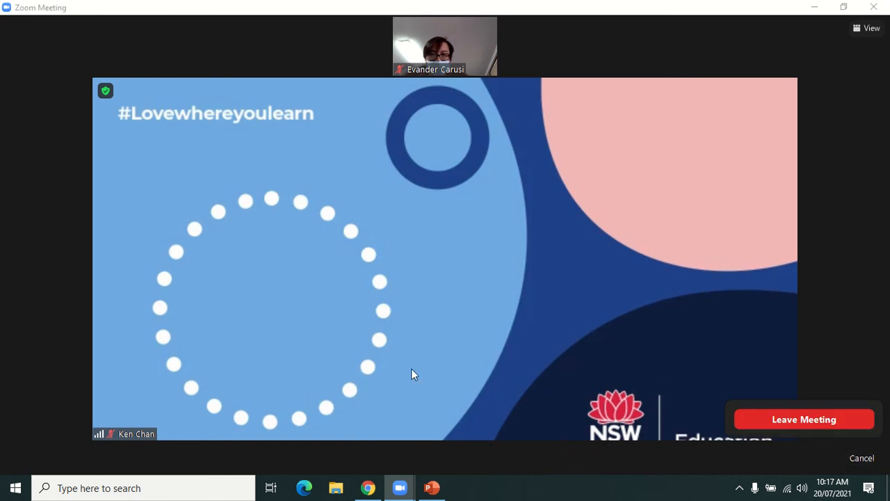